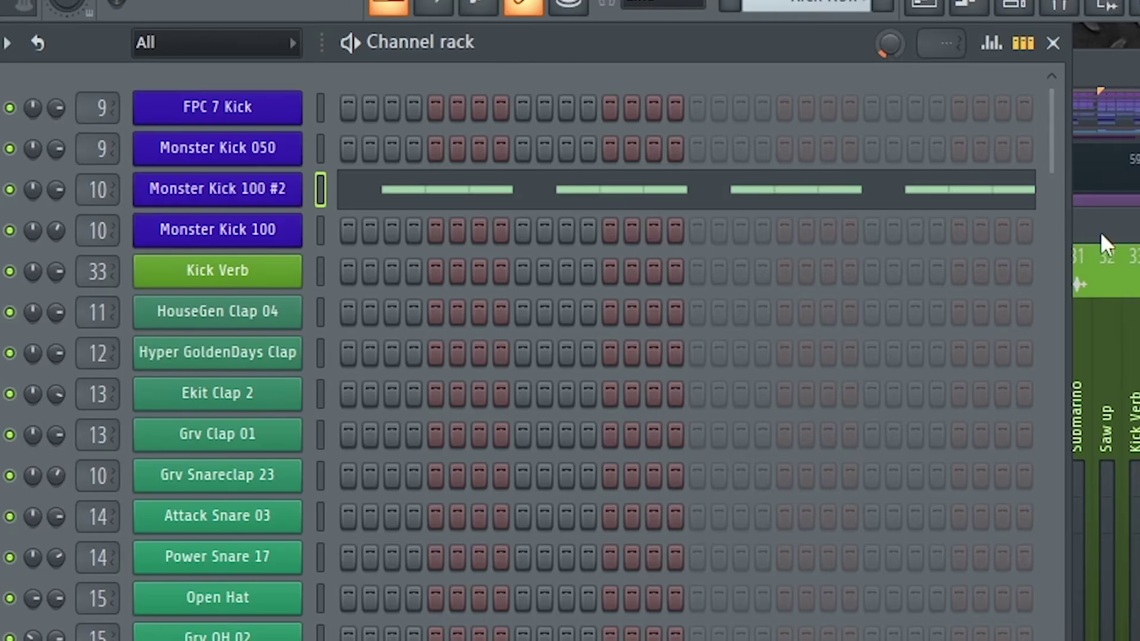
Look over the kick tracks in the mixer and the kick and clap tracks in the playlist.
click(1096, 232)
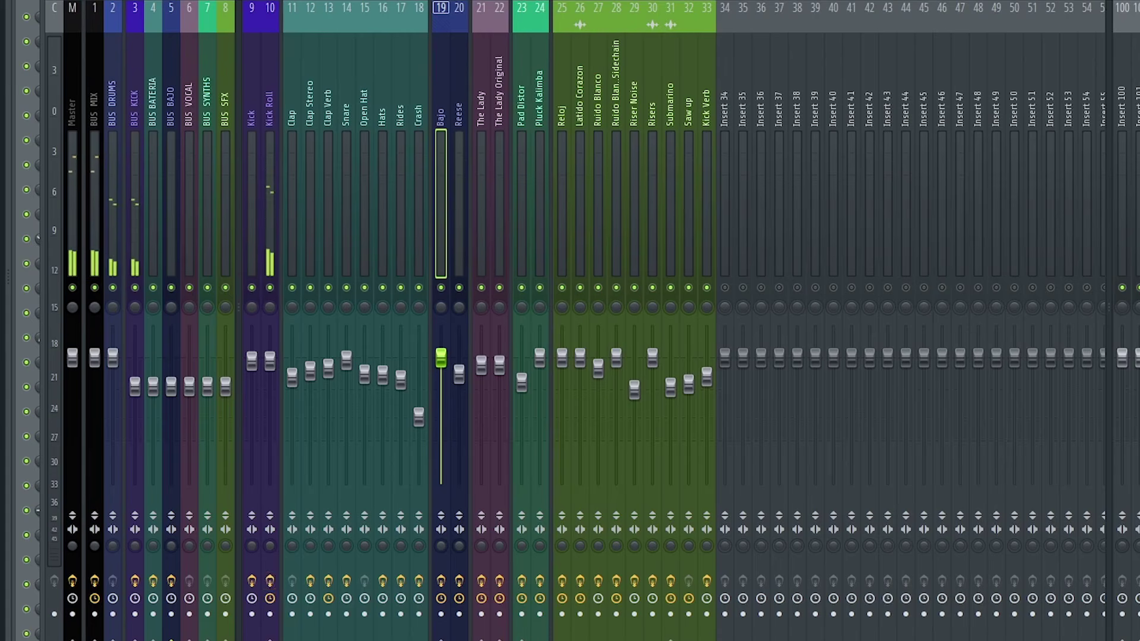
key(F5)
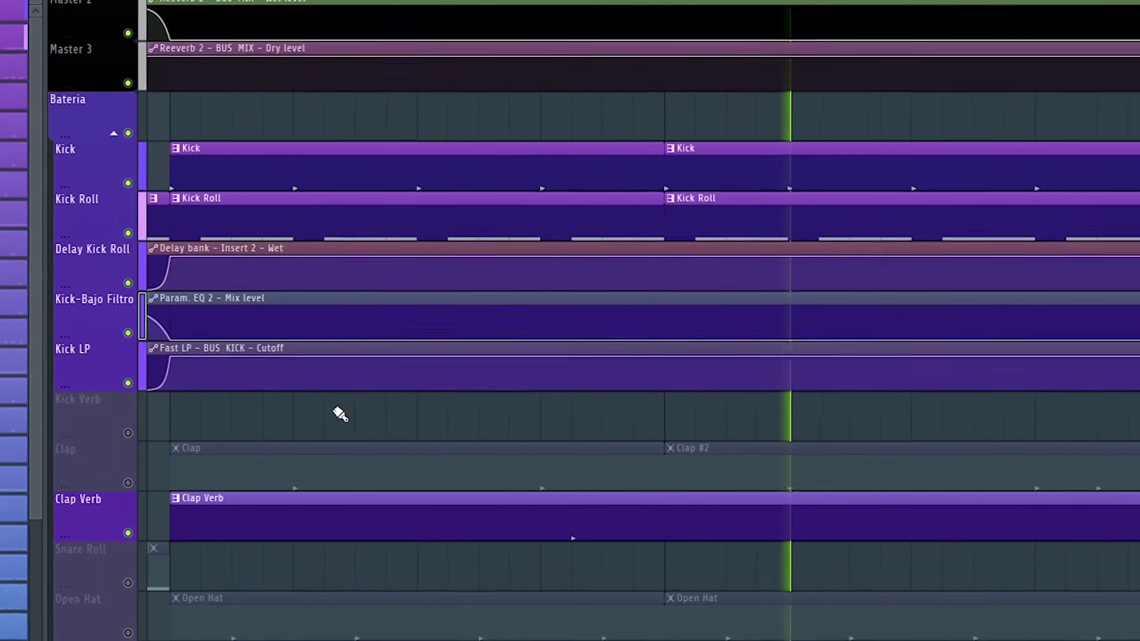
scroll(338, 416, down, 3)
scroll(383, 401, down, 2)
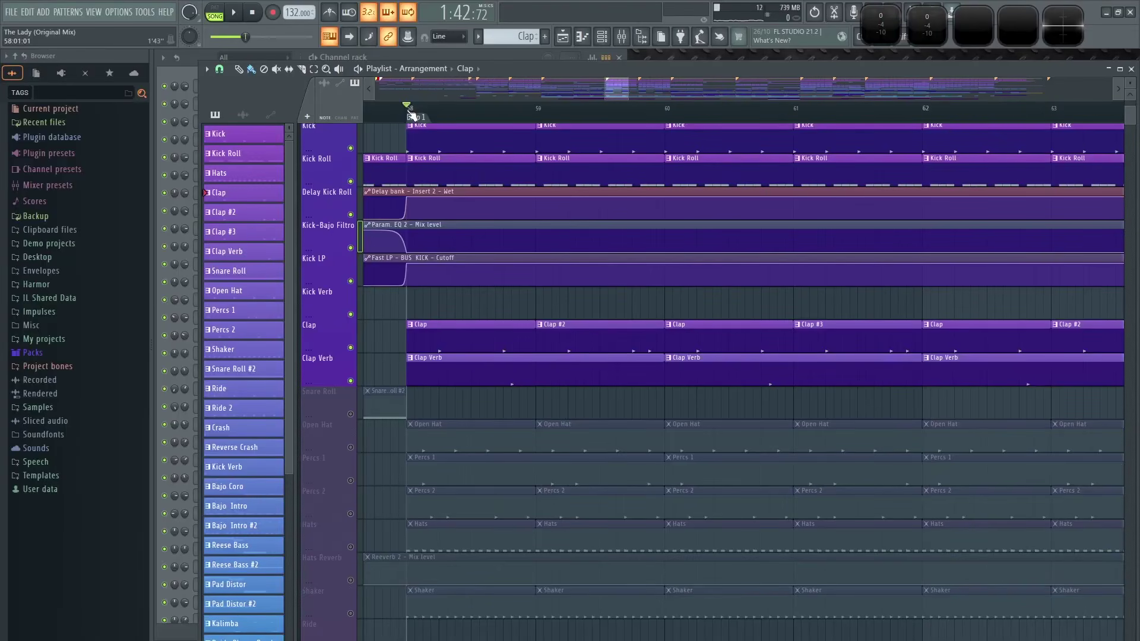
Open the Pap CH hi-hat notes in the piano roll and examine the note property options of its control lane.
click(429, 53)
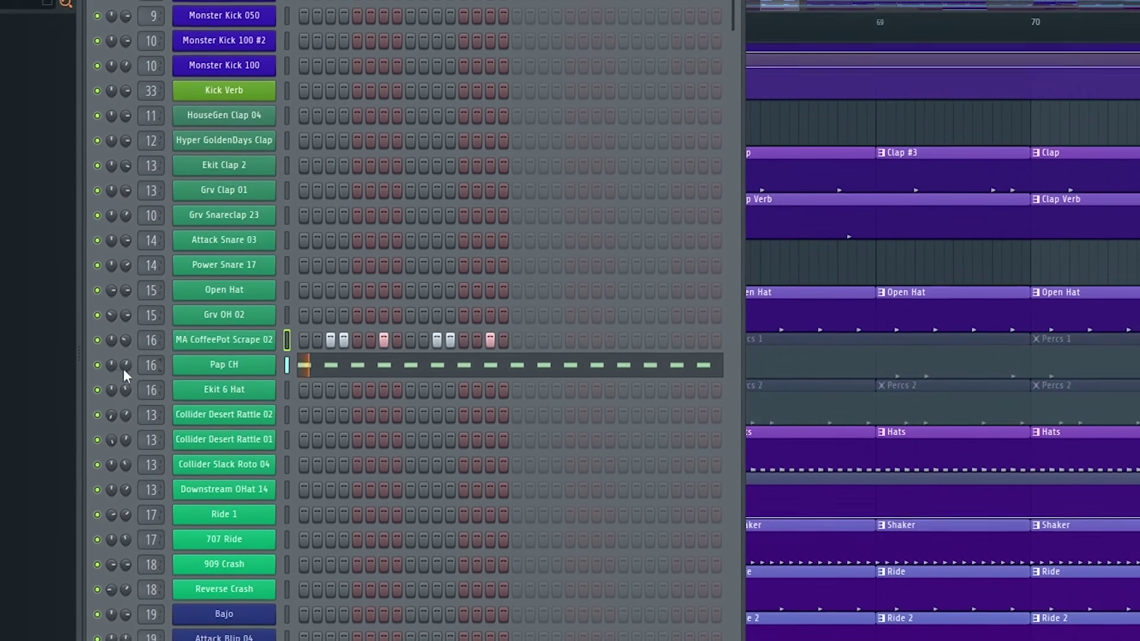
click(339, 374)
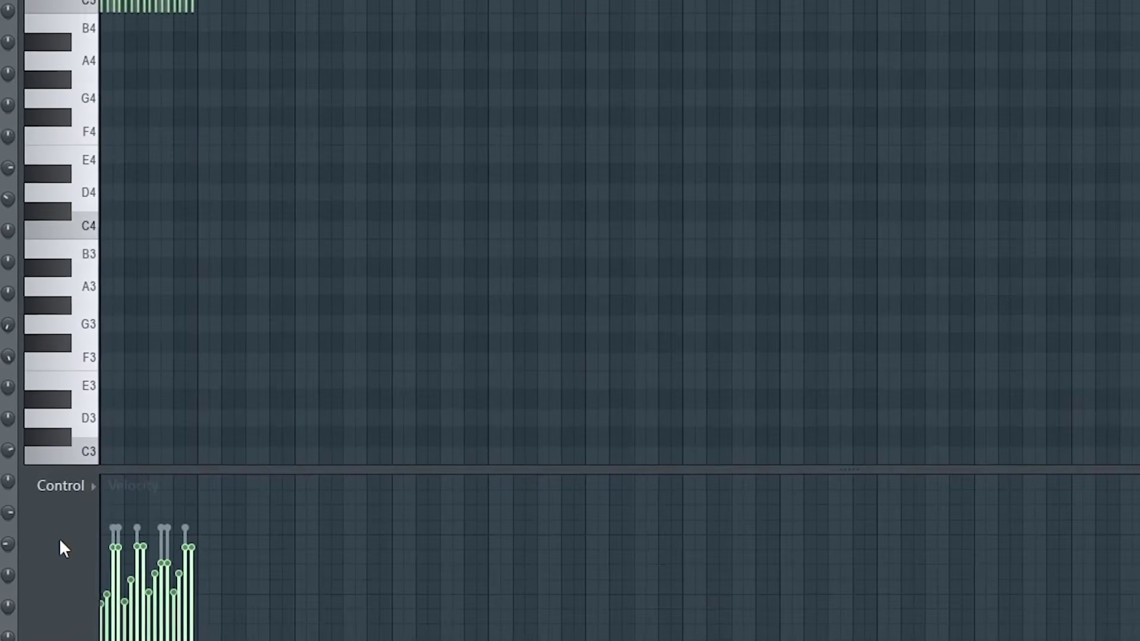
click(155, 591)
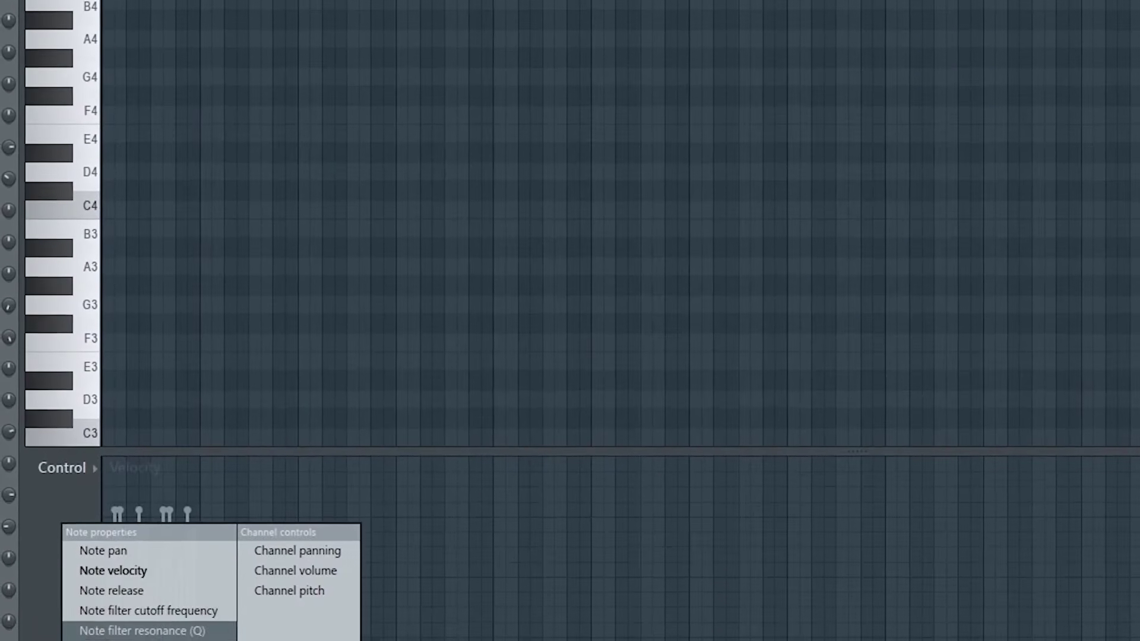
click(206, 640)
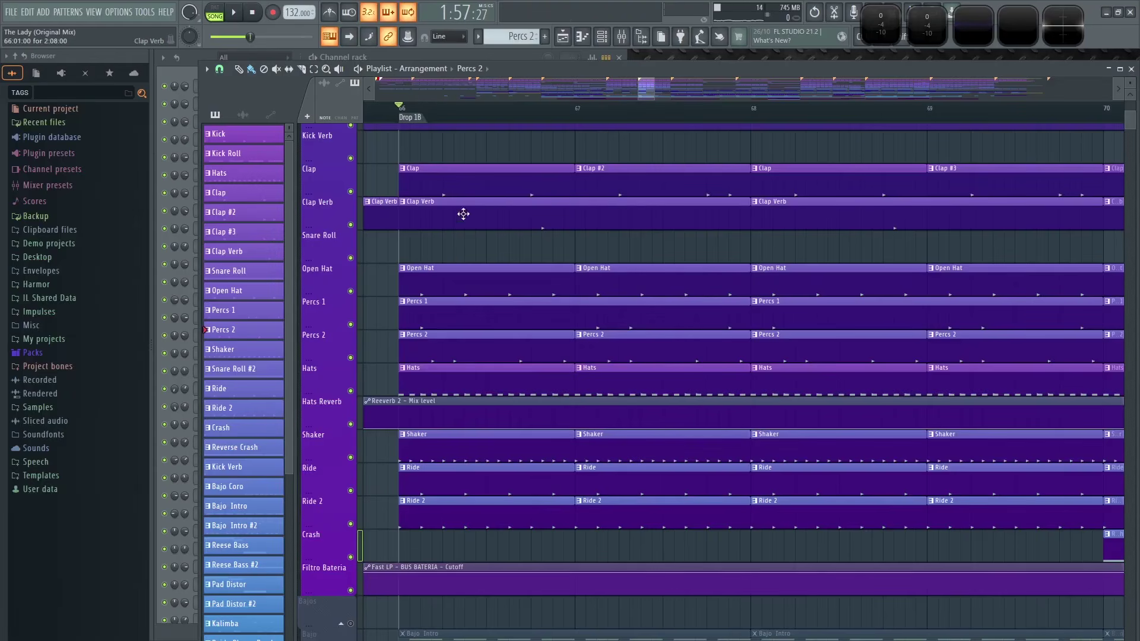
Select the Kick Roll pattern at Drop 1B and play the kick tracks briefly.
scroll(483, 200, down, 3)
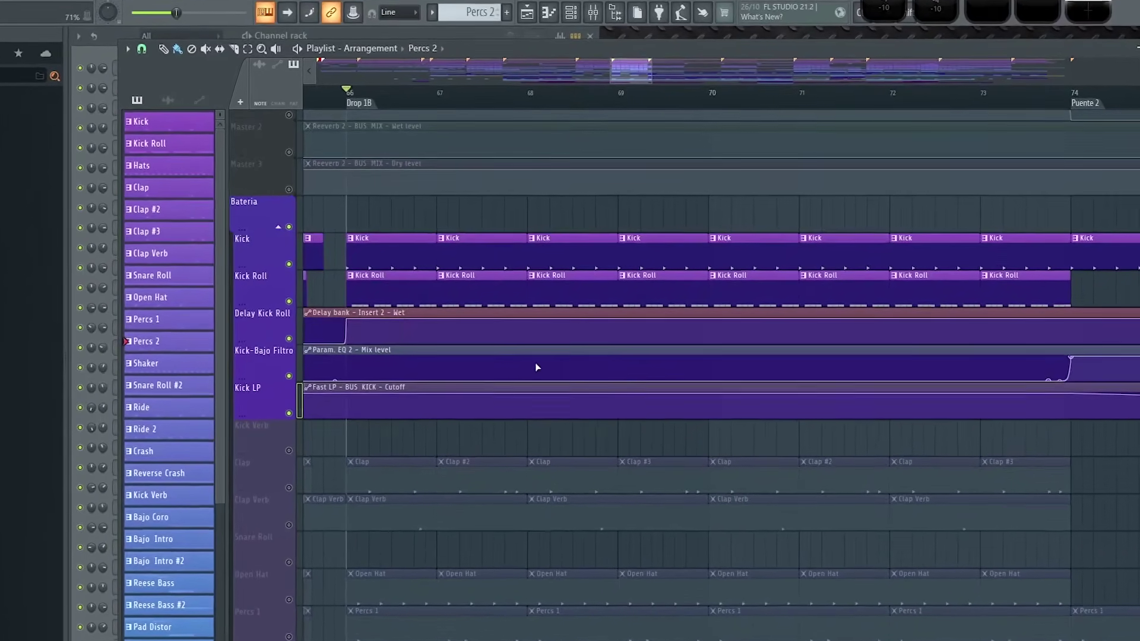
click(356, 291)
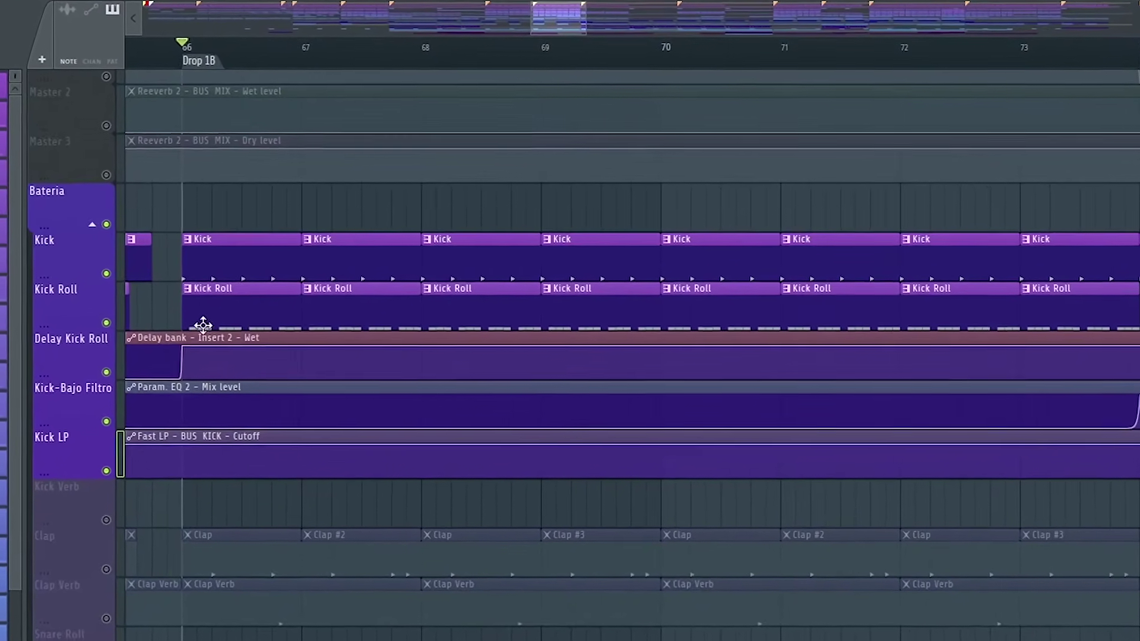
key(space)
key(space)
Enable the tracks of the Bajos group and play the bass line from Drop 1B.
scroll(137, 315, down, 10)
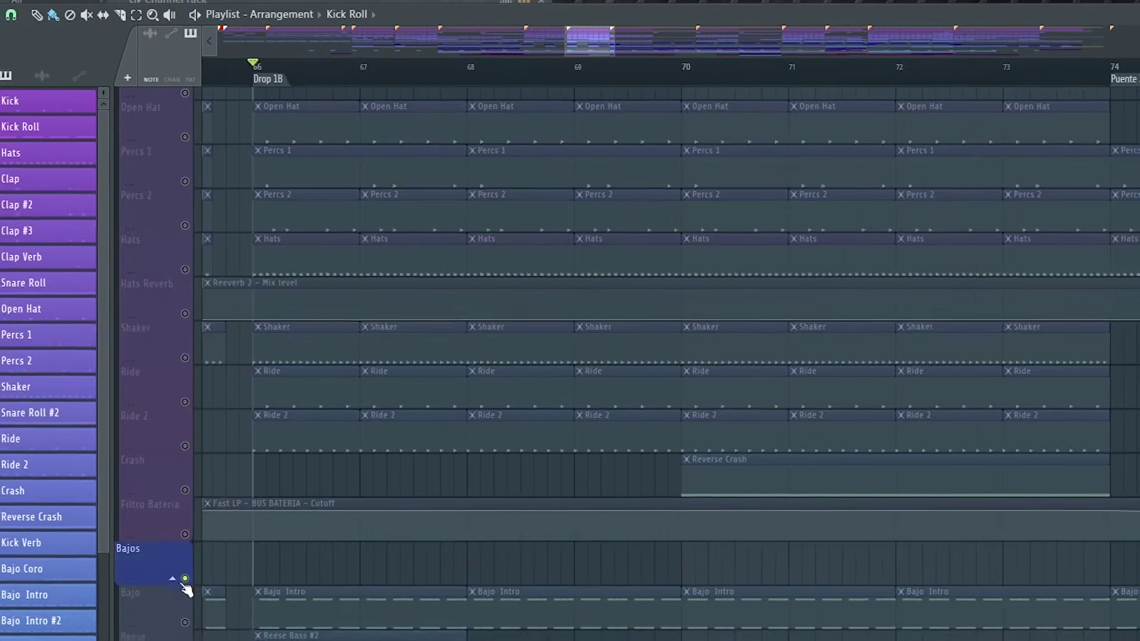
click(184, 587)
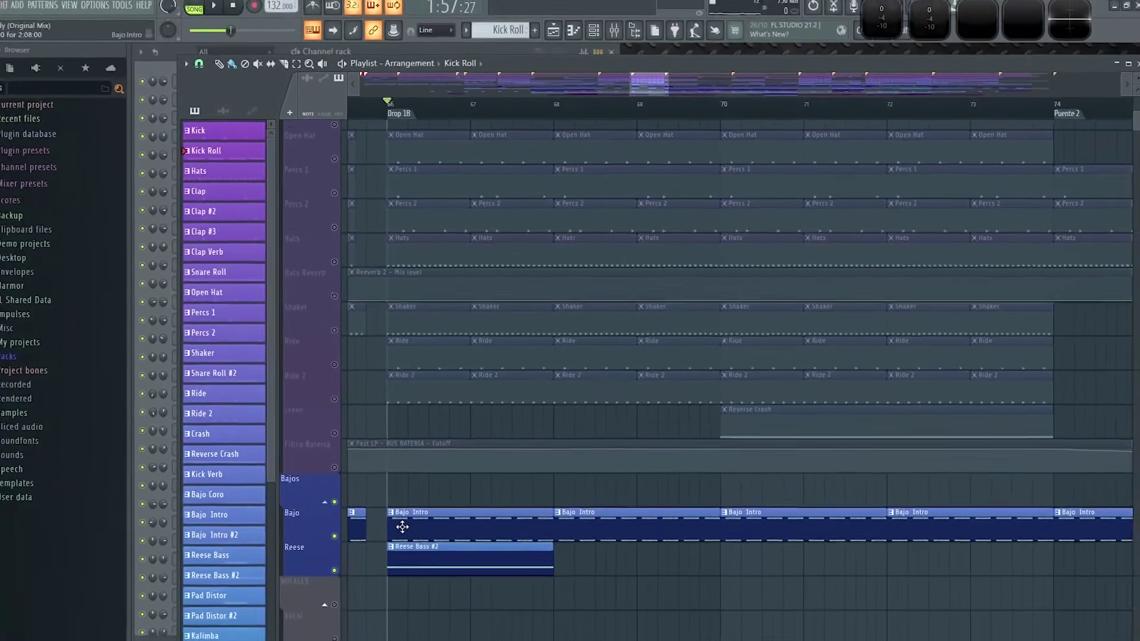
key(space)
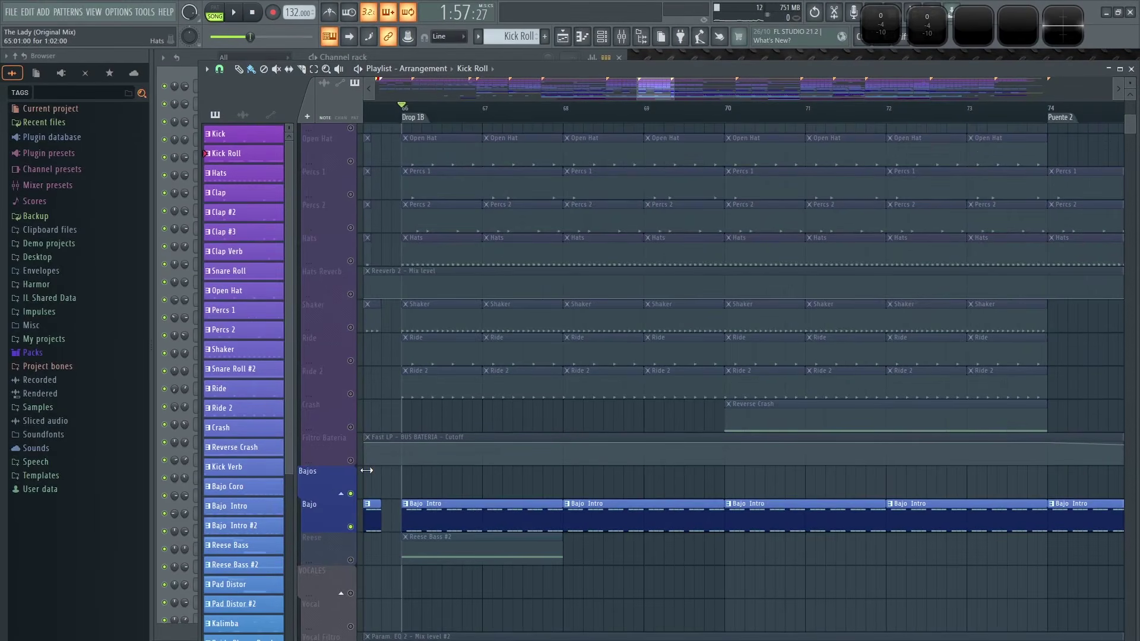
scroll(364, 352, up, 10)
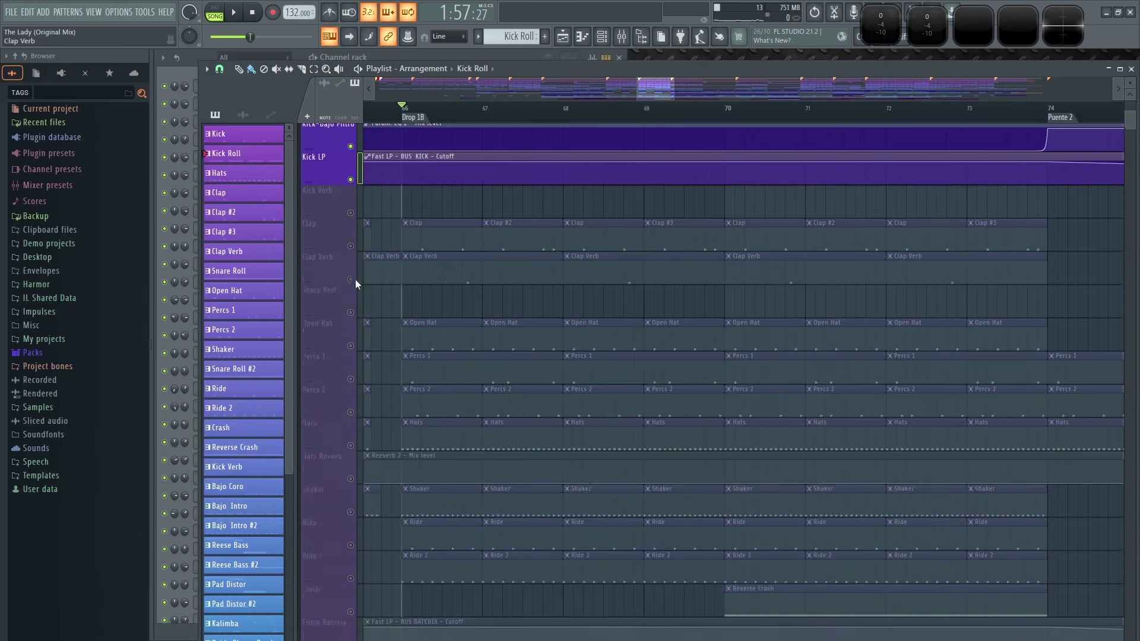
scroll(357, 283, down, 8)
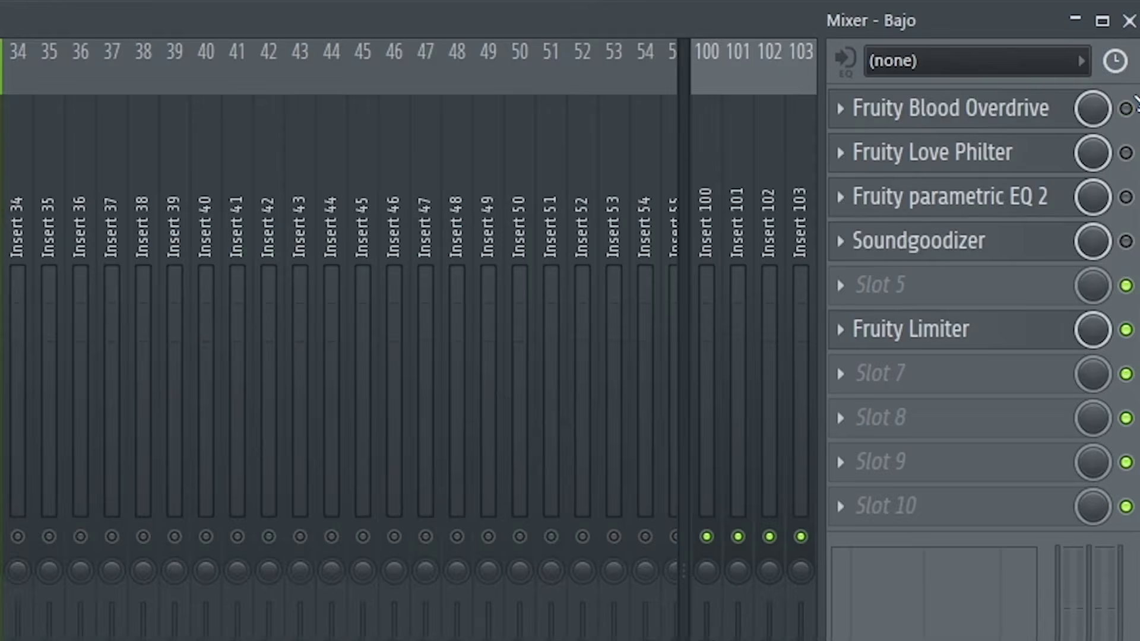
Enable Fruity Blood Overdrive, Fruity Love Philter, Fruity parametric EQ 2 and Soundgoodizer on the Bajo mixer track, and open Fruity Limiter.
click(1129, 174)
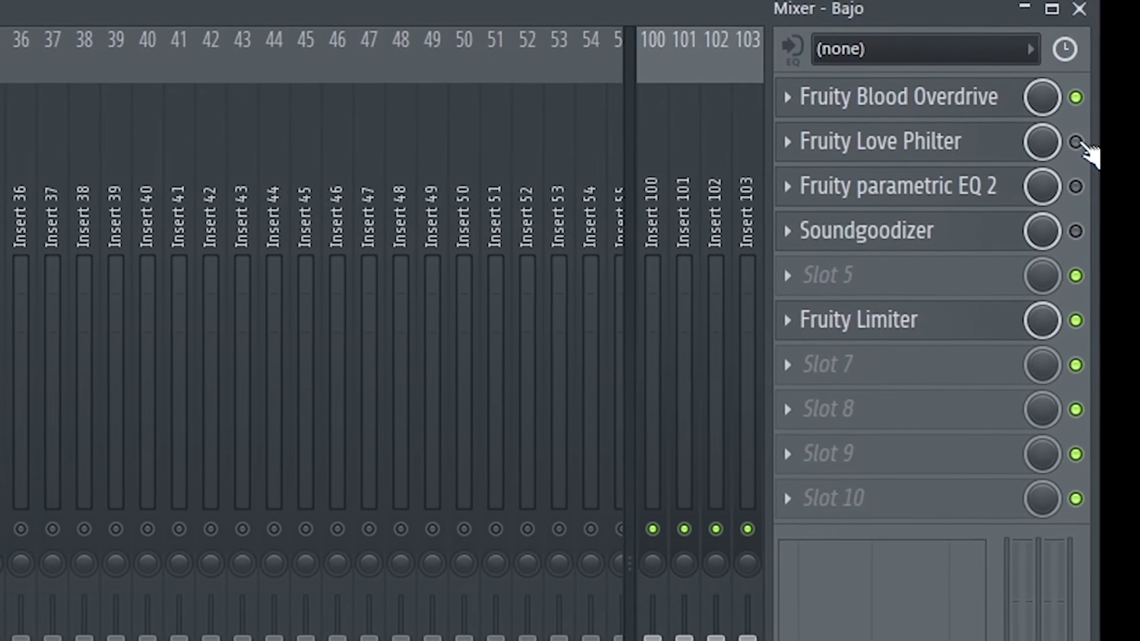
click(1075, 142)
click(1075, 187)
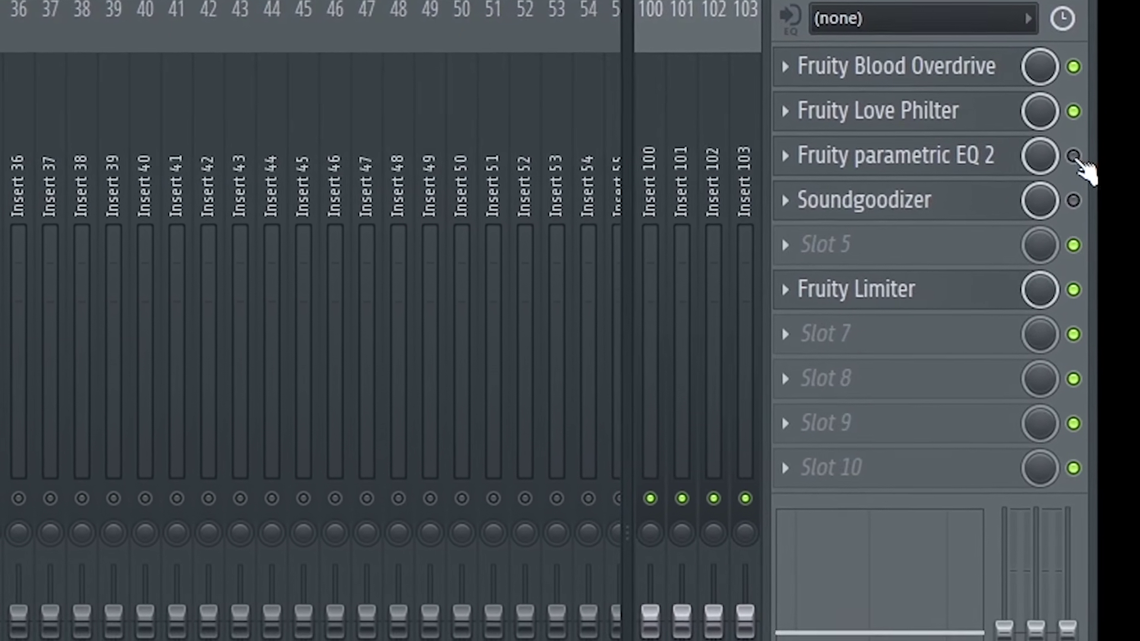
click(1079, 190)
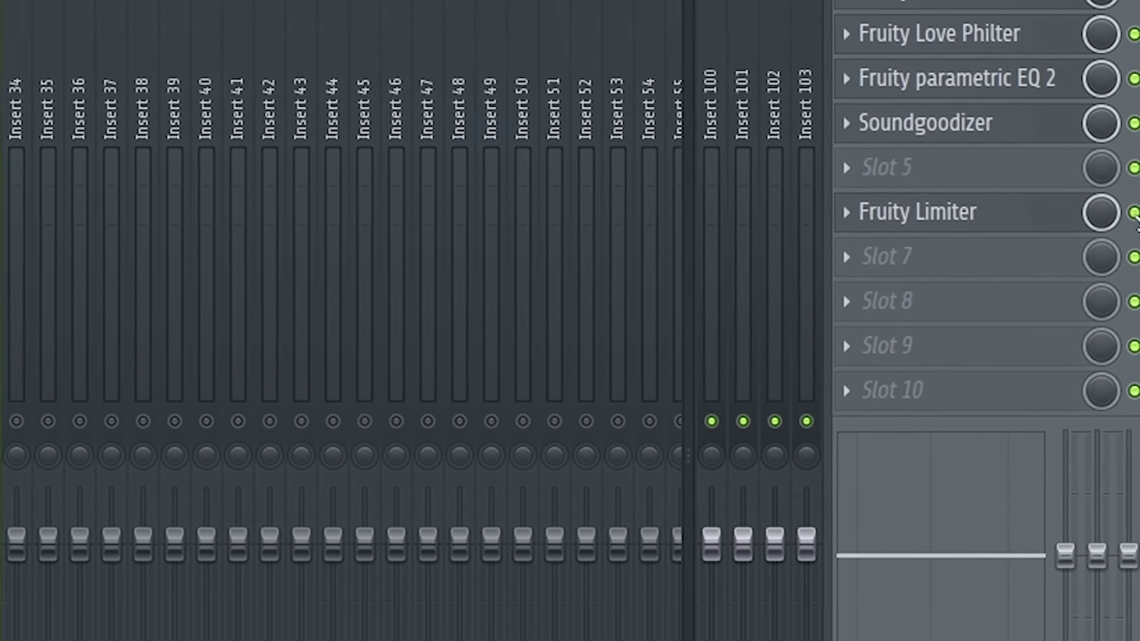
click(944, 247)
Open the Bajo Reese channel's Sytrus synth and inspect its operator 2, operator 1 and main settings.
key(F6)
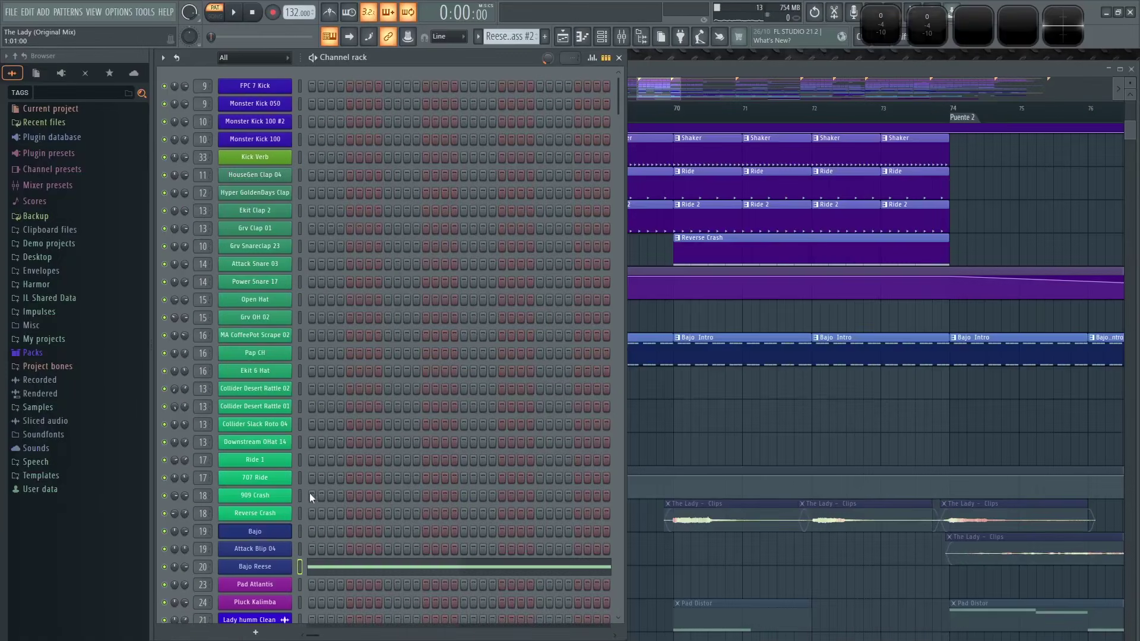
click(264, 567)
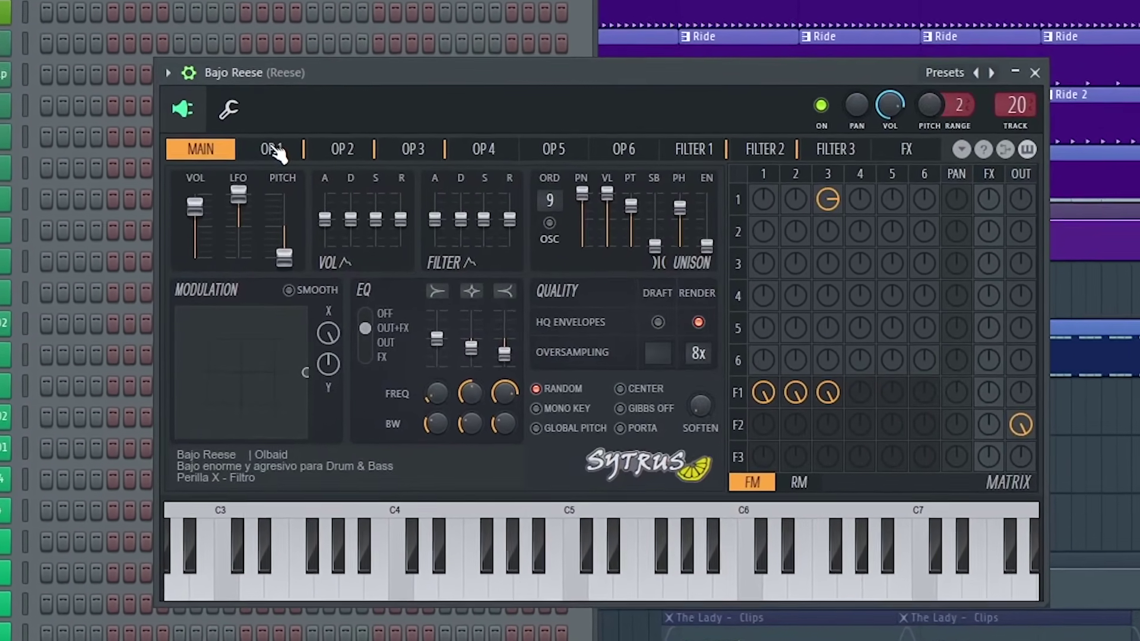
click(446, 236)
click(329, 144)
click(273, 144)
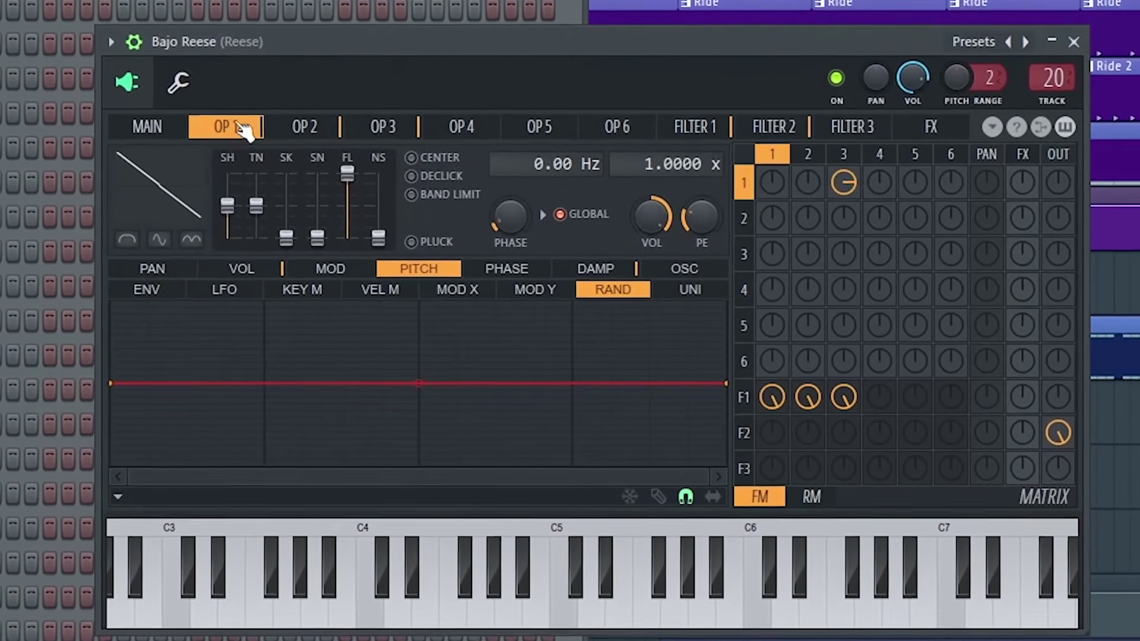
click(160, 126)
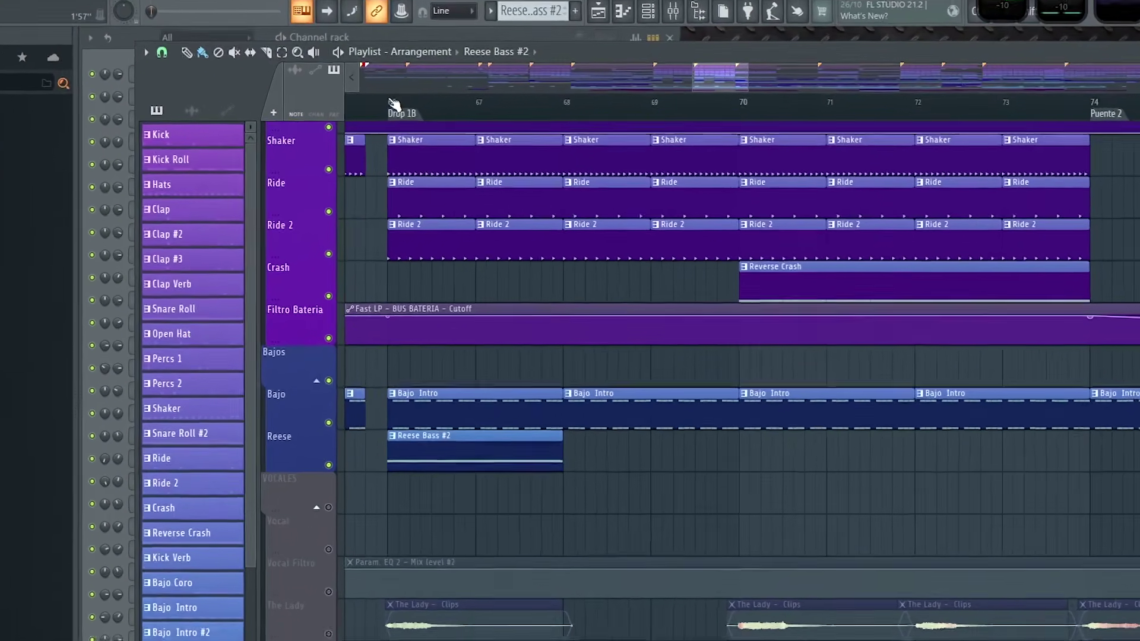
Play the arrangement from Drop 1B while looking over the drum and bass tracks.
click(418, 110)
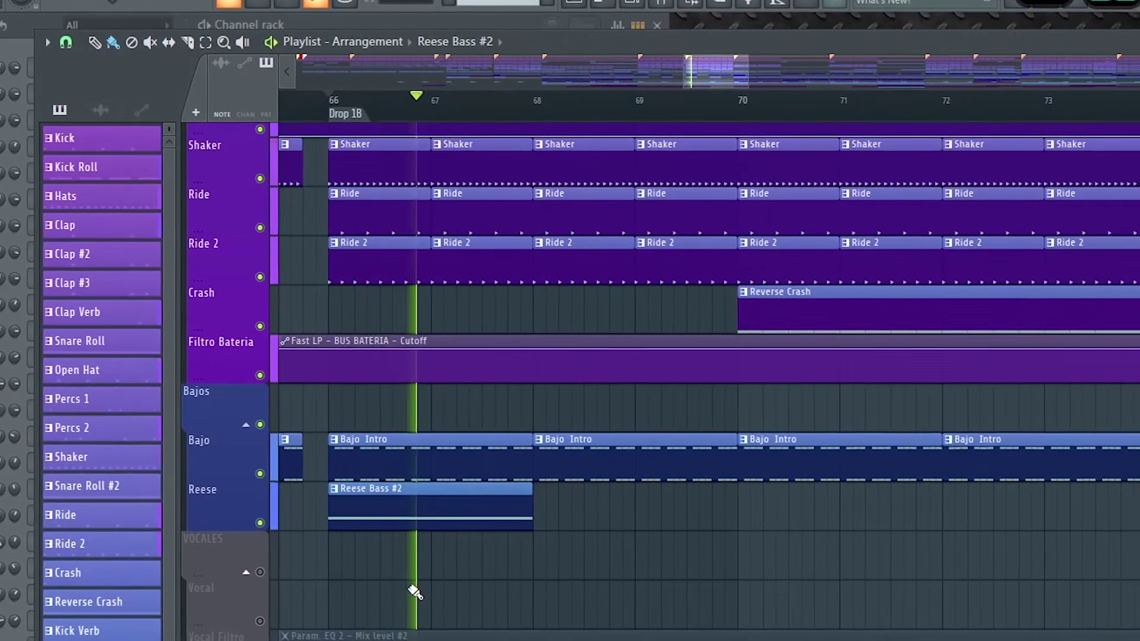
ctrl+scroll(436, 593, down, 3)
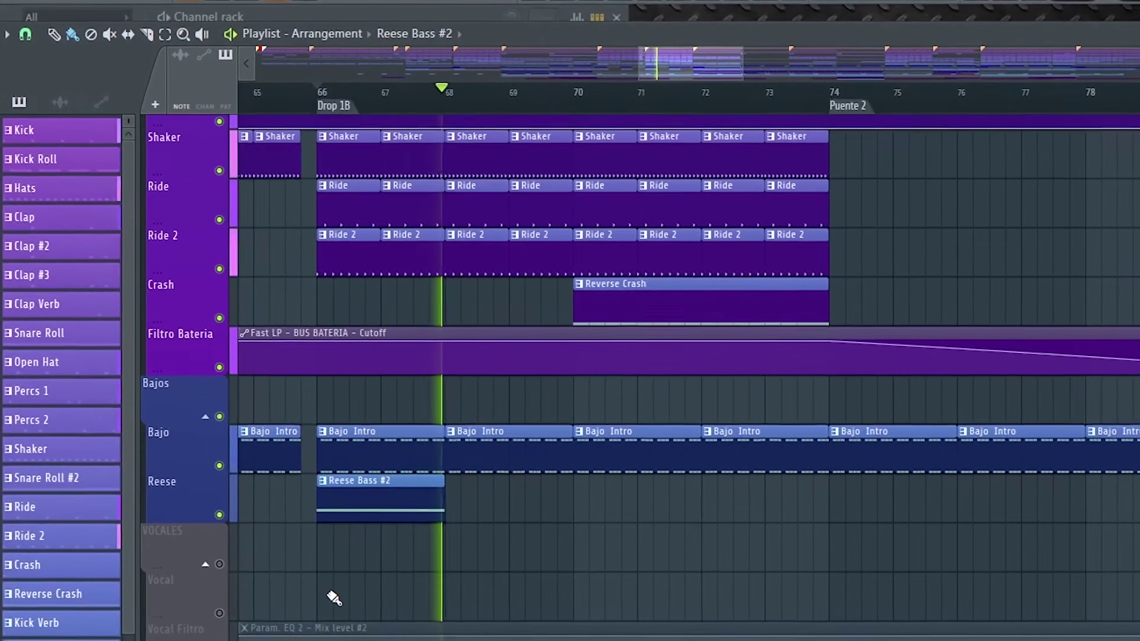
scroll(300, 617, up, 5)
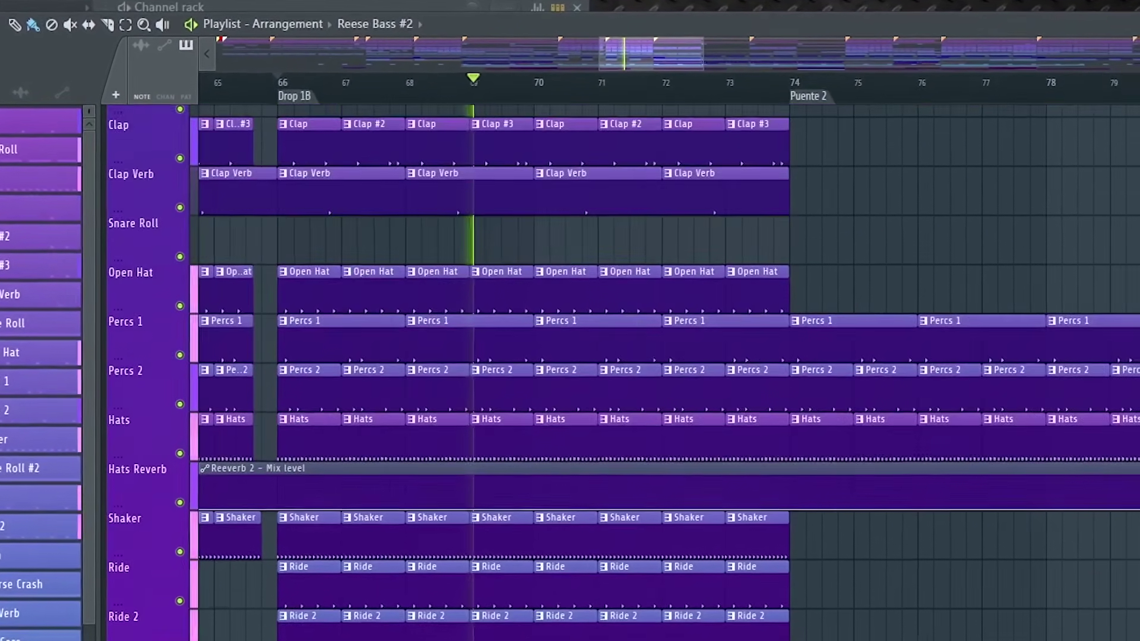
scroll(181, 132, down, 5)
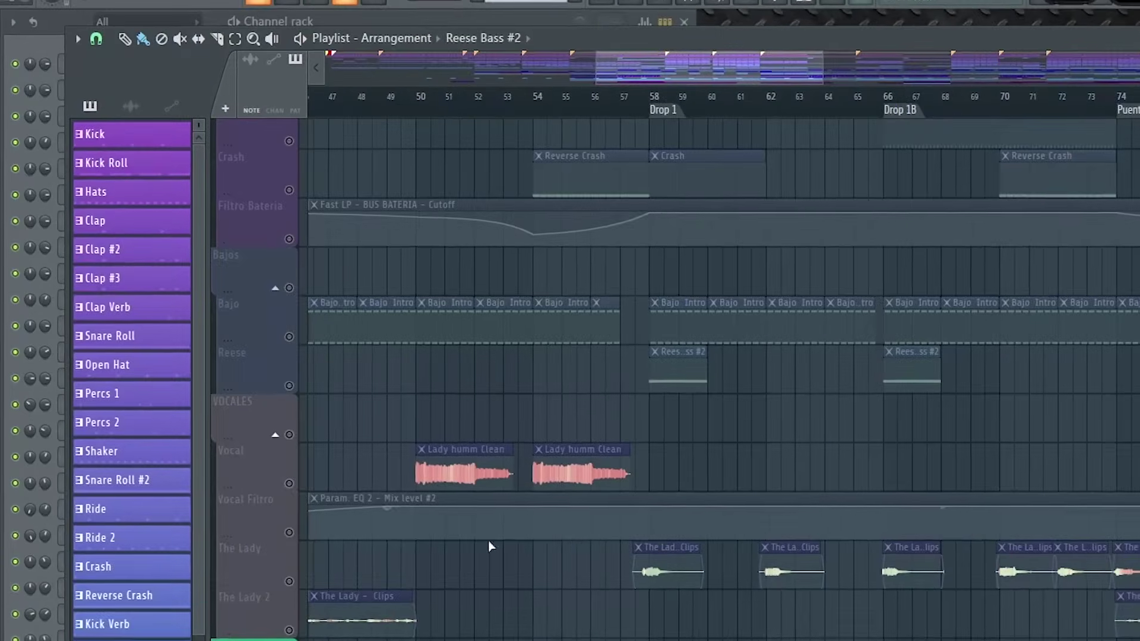
Show the Kalimba pattern's notes in the channel rack and play the synth tracks.
key(F6)
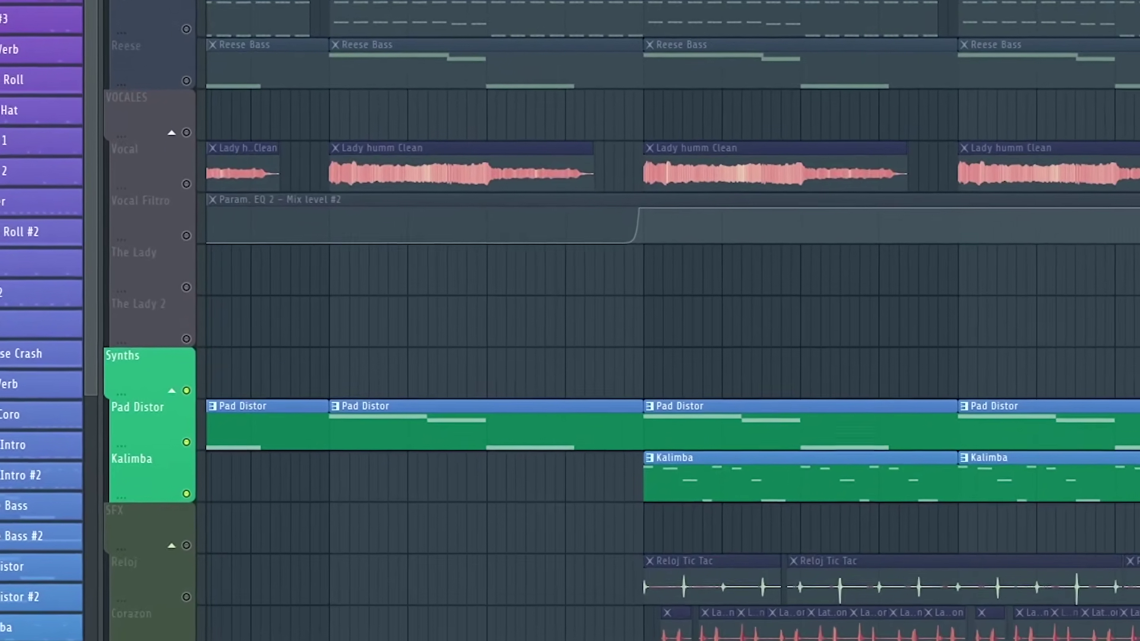
key(F6)
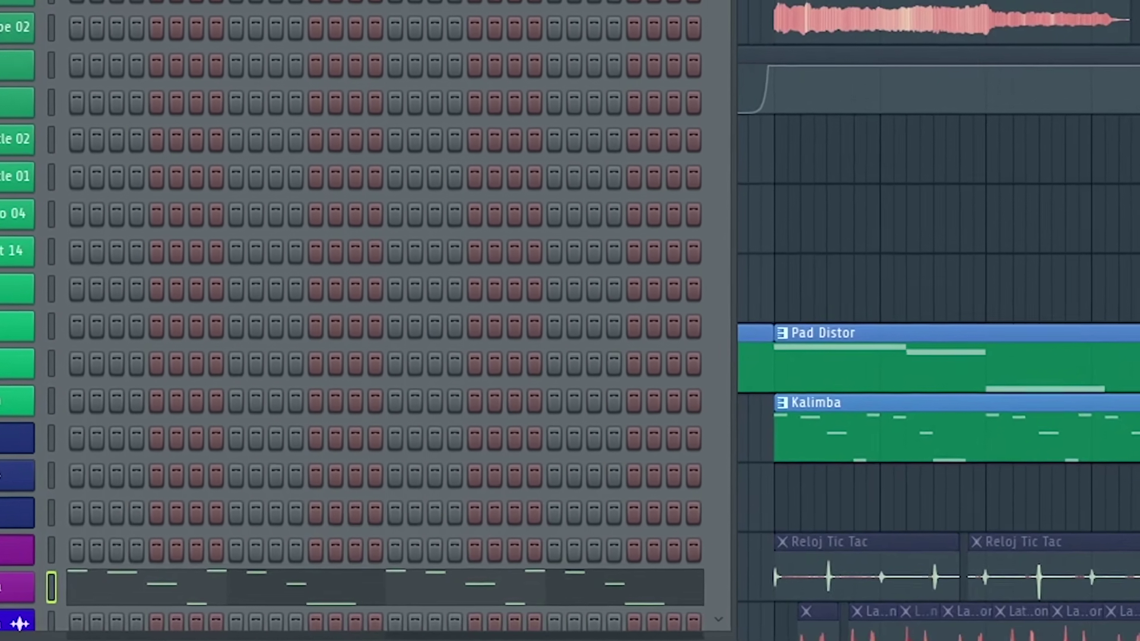
key(space)
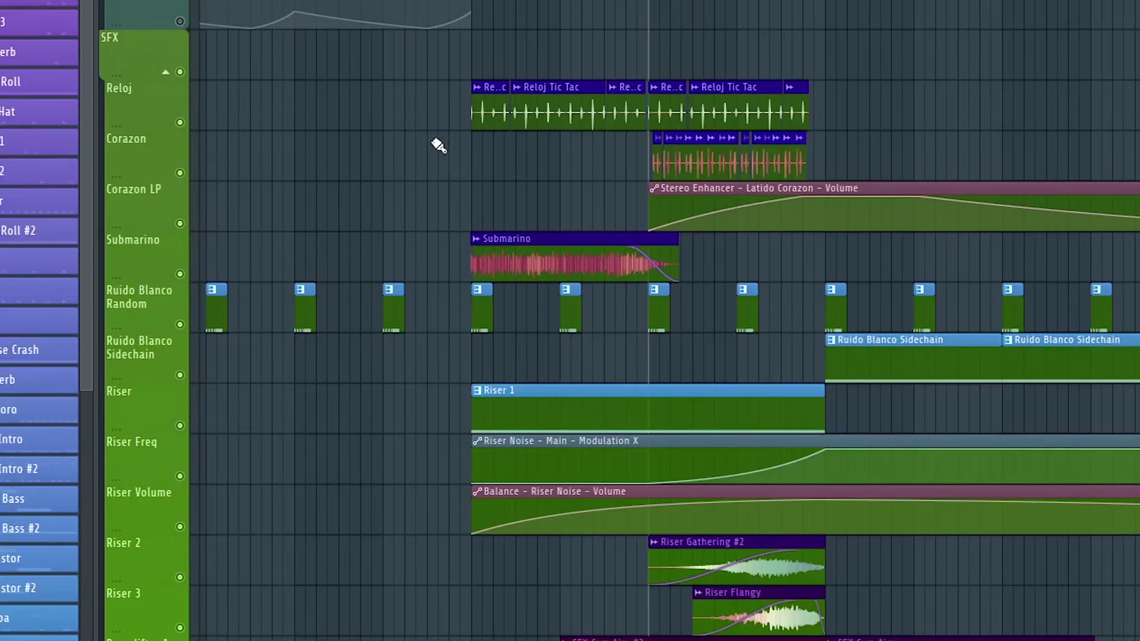
Play the SFX group around the start of the Reloj Tic Tac, Submarino and Riser 1 clips.
scroll(510, 161, up, 3)
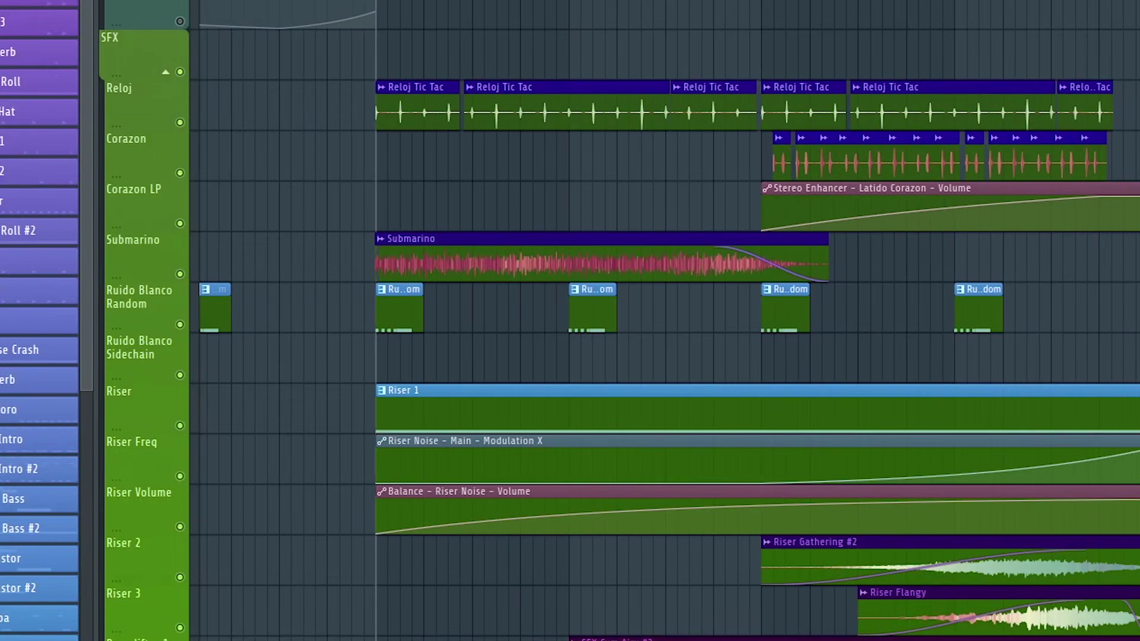
scroll(407, 76, up, 2)
key(space)
drag(681, 184, 534, 181)
drag(929, 51, 474, 3)
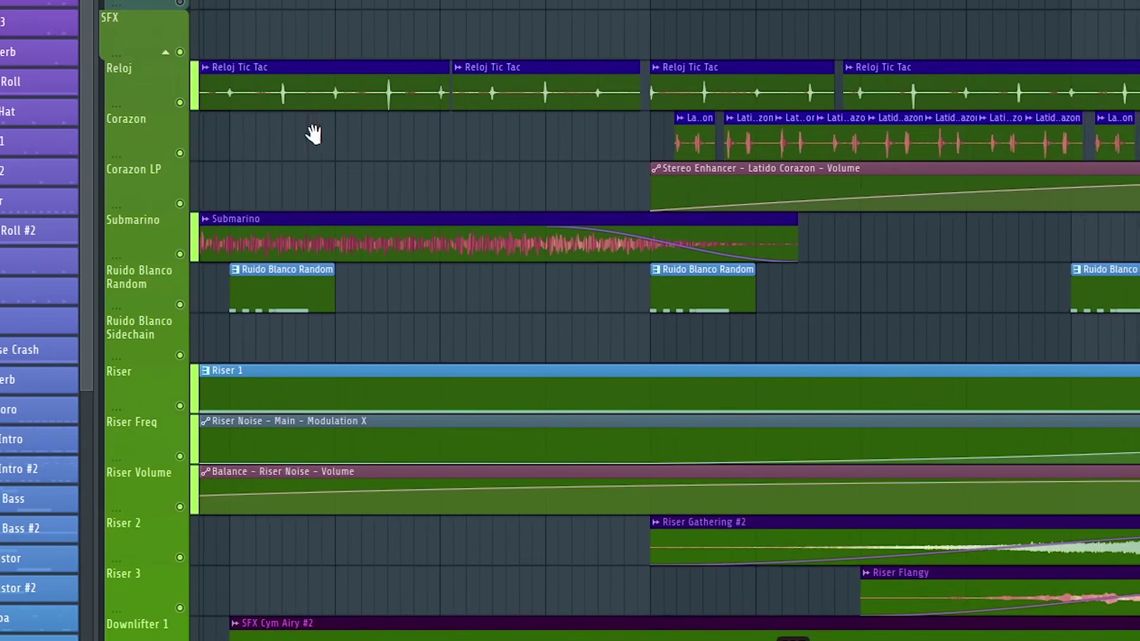
drag(842, 267, 474, 261)
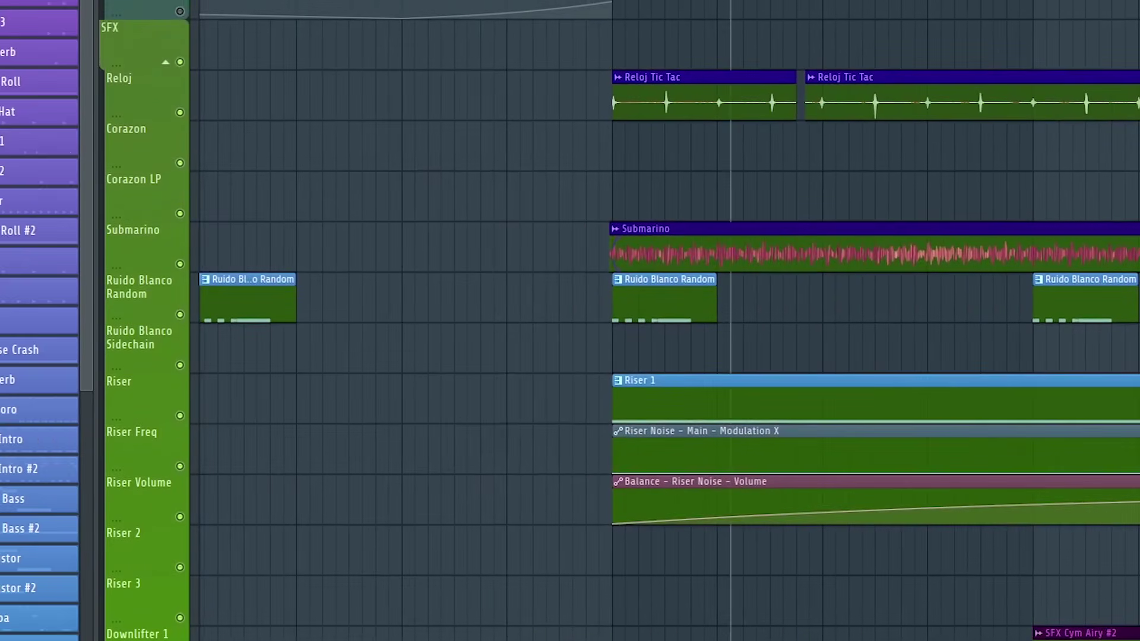
drag(908, 331, 665, 259)
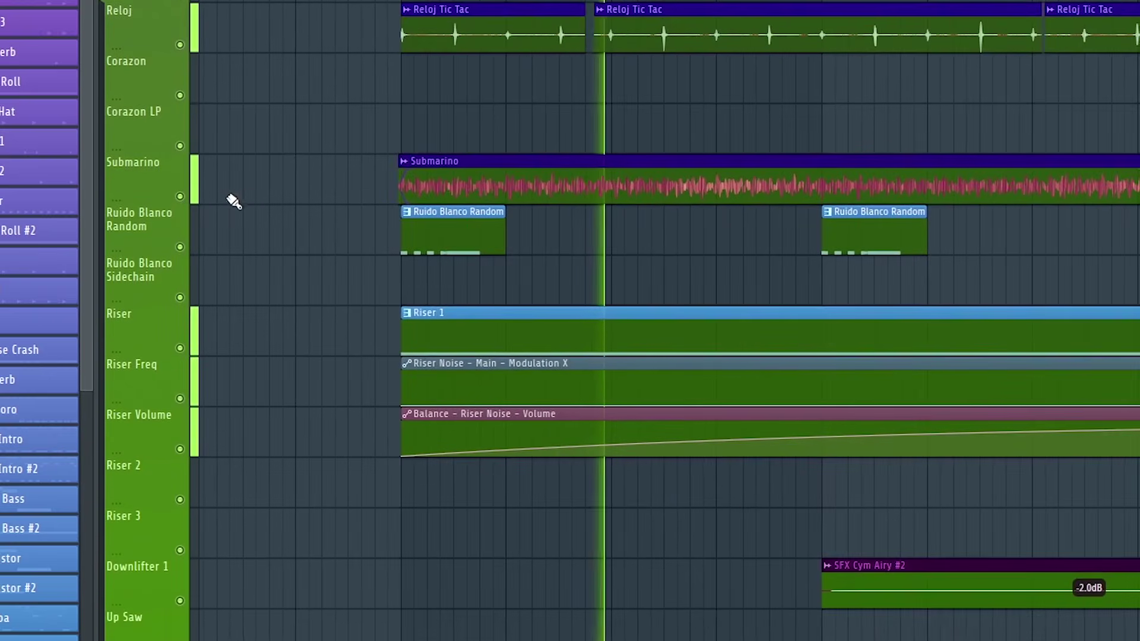
Solo the Submarino, Ruido Blanco Random and Riser tracks one at a time while playing back.
ctrl+click(180, 196)
ctrl+click(180, 247)
key(space)
key(space)
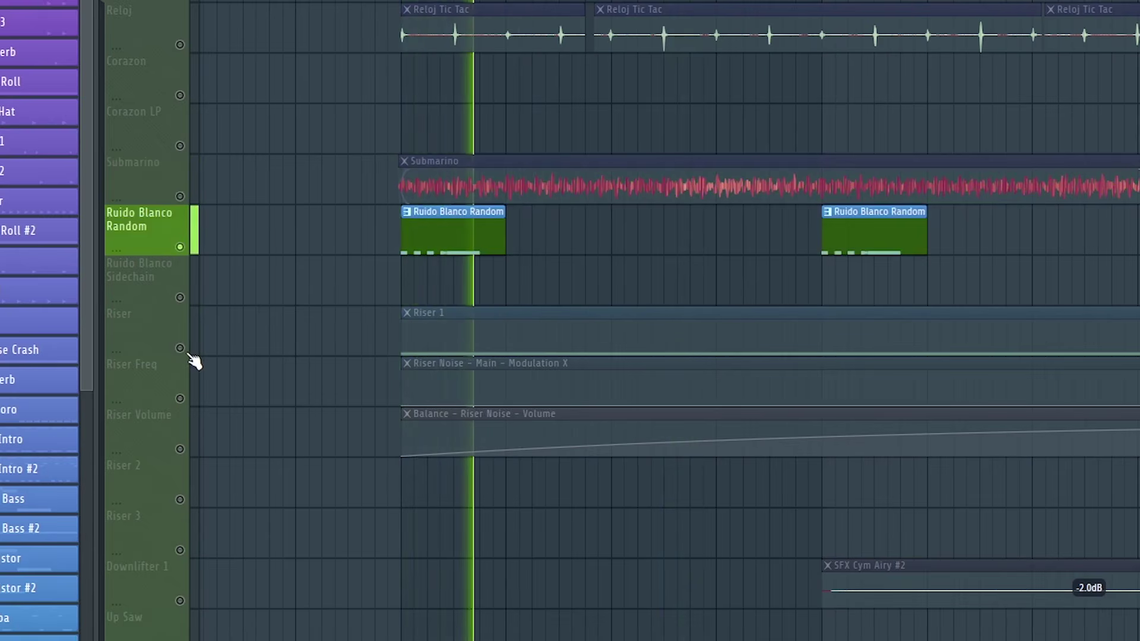
ctrl+click(180, 348)
key(space)
Play the whole SFX group through the riser, white noise sidechain and downlifter clips.
drag(699, 295, 618, 204)
scroll(618, 204, down, 2)
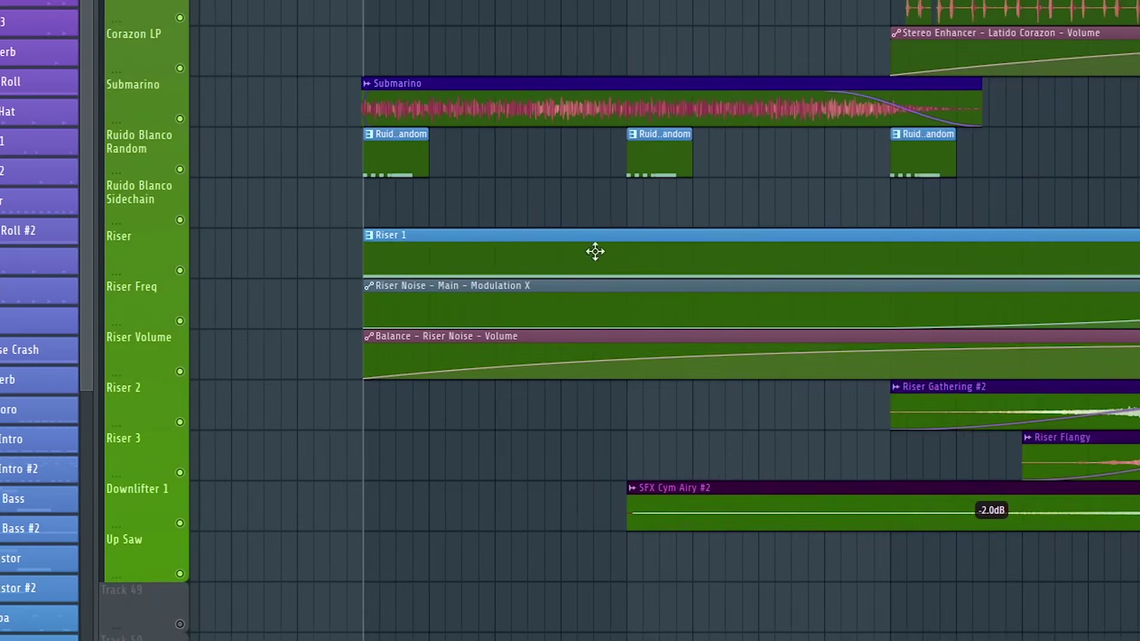
drag(663, 431, 495, 303)
key(space)
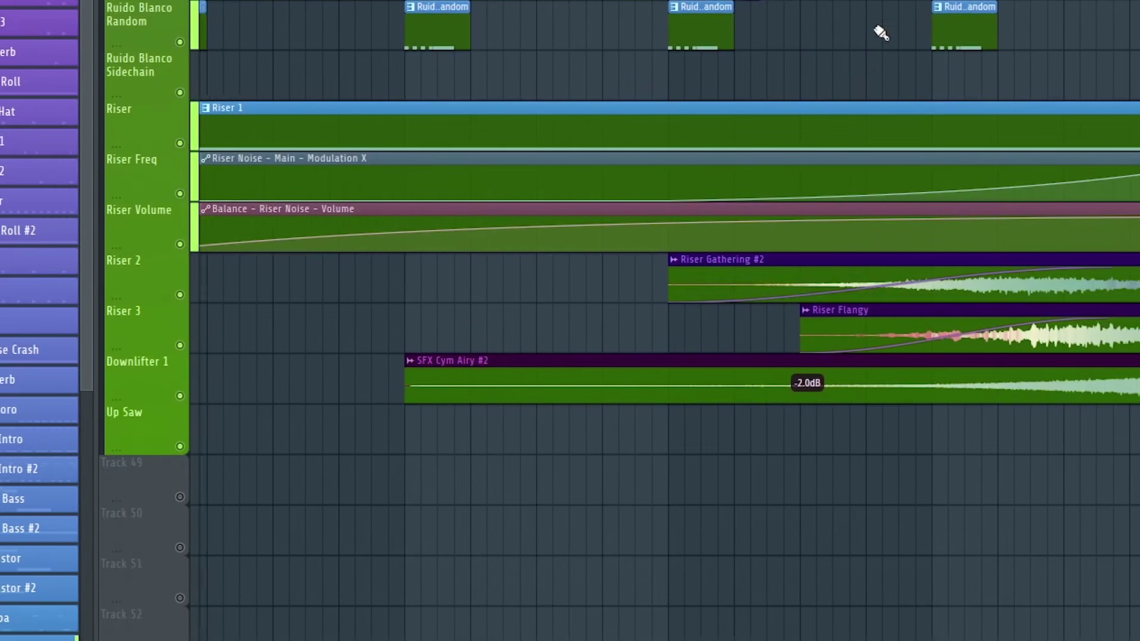
drag(997, 51, 494, 58)
drag(775, 350, 611, 374)
scroll(612, 374, down, 2)
scroll(649, 394, up, 2)
drag(628, 2, 502, 92)
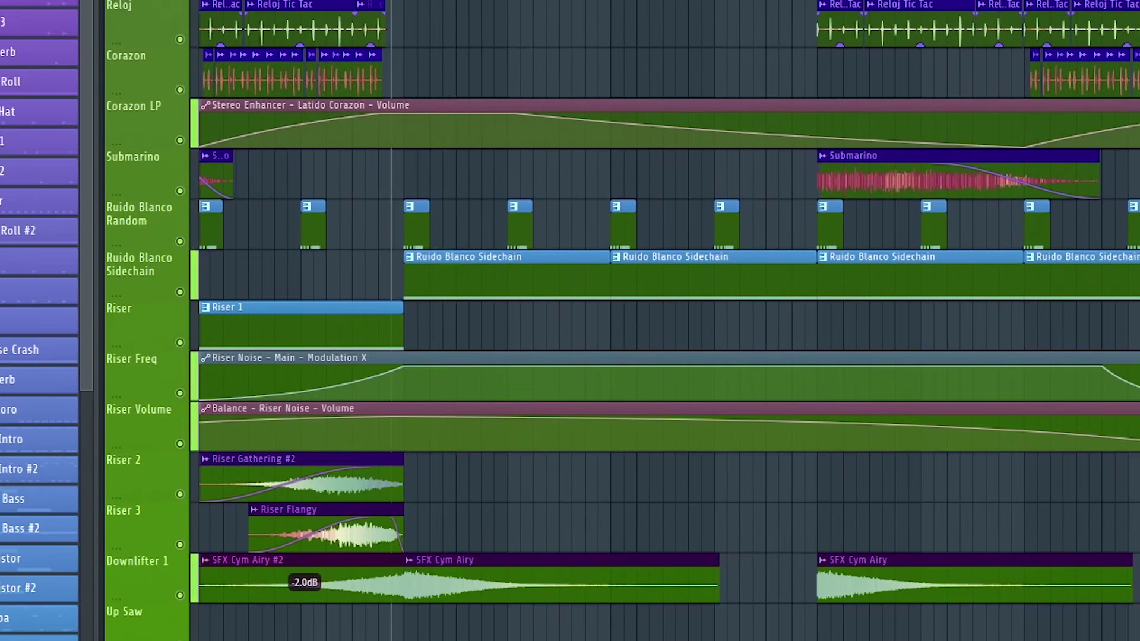